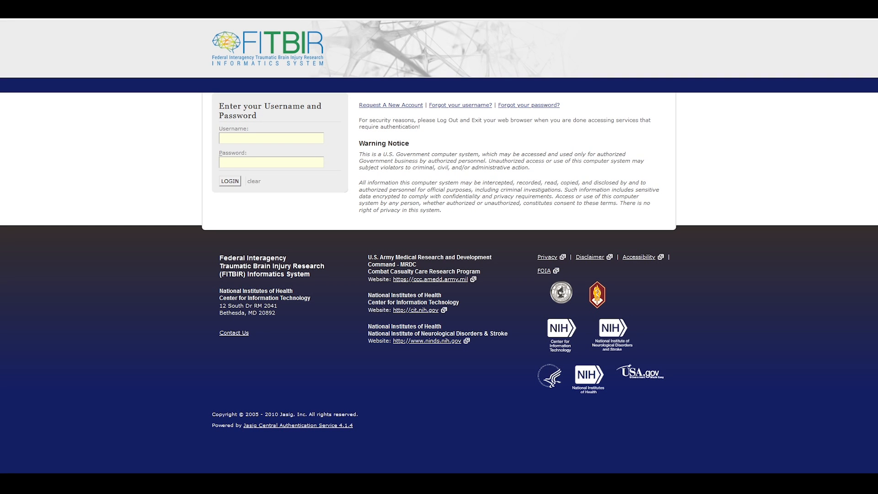
Log in to FITBIR with the saved credentials and open the Subject Management Tool.
left_click(306, 138)
left_click(275, 169)
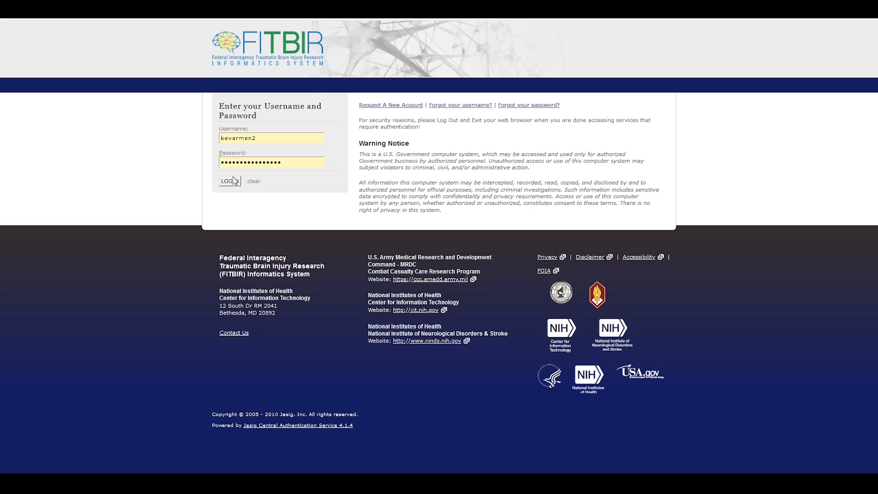
left_click(234, 181)
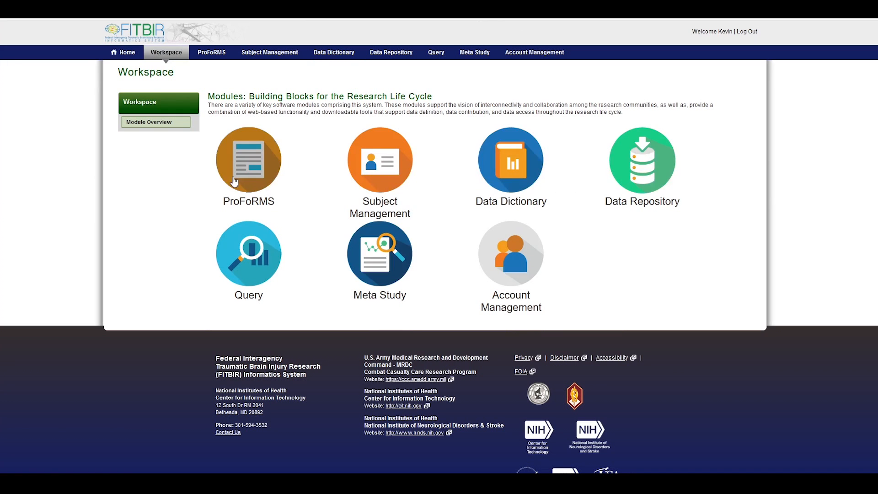
mouse_move(398, 174)
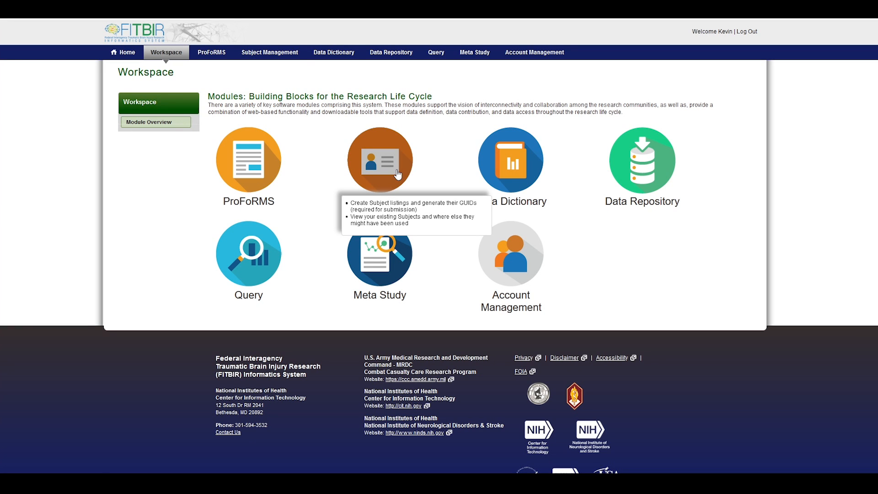
left_click(397, 174)
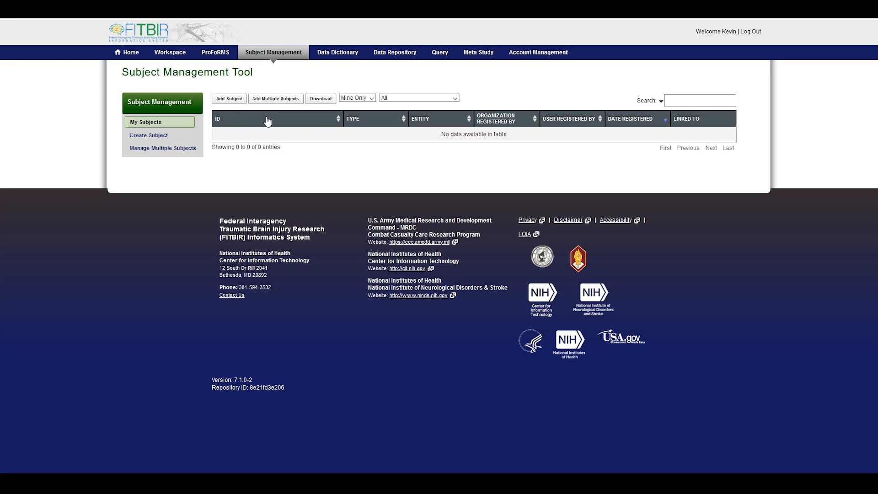
Start adding a subject and agree to the Data Privacy terms.
left_click(233, 102)
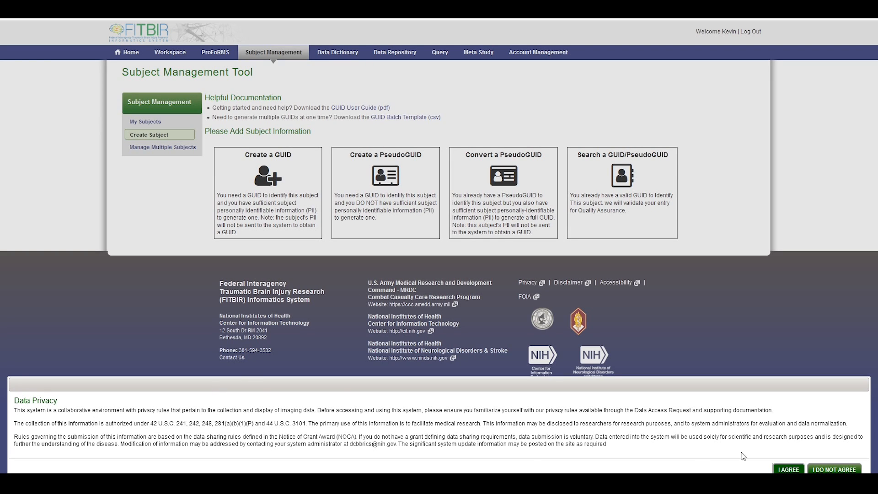
left_click(783, 471)
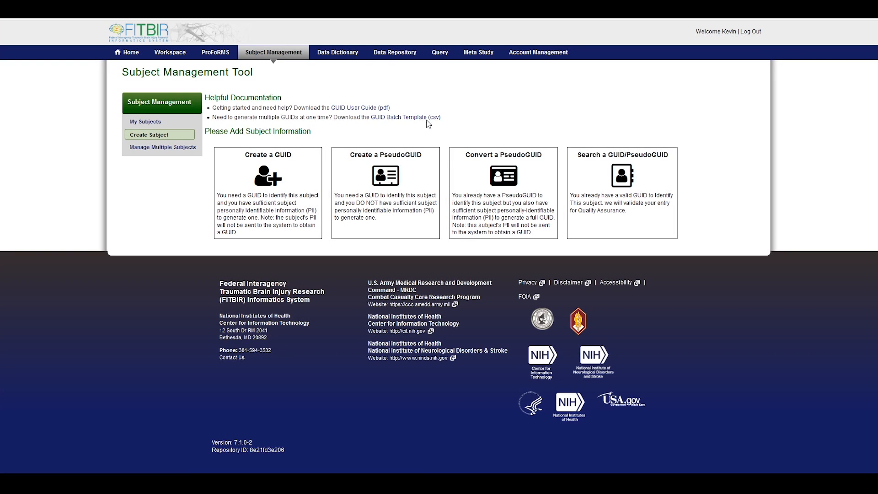
Choose Create a GUID and enter the subject's first name, its confirmation, and last name.
left_click(298, 185)
left_click(423, 172)
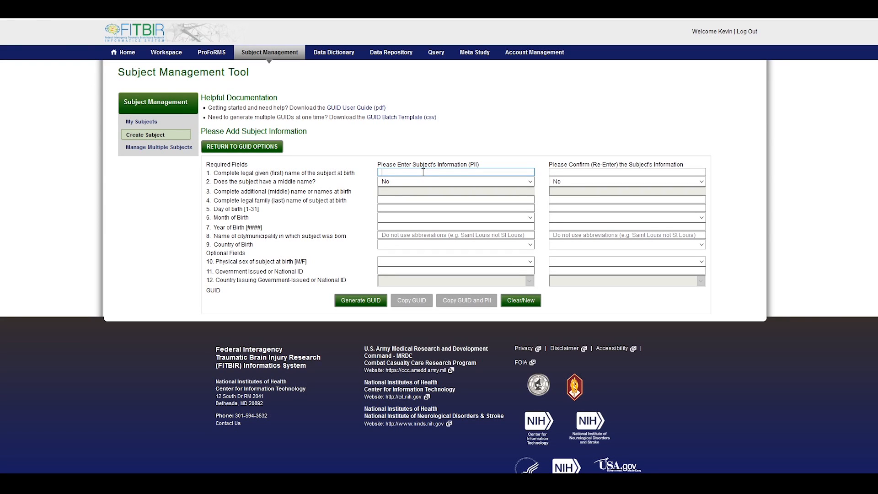
type("Kevin")
key("Tab")
type("Kevin")
key("Tab")
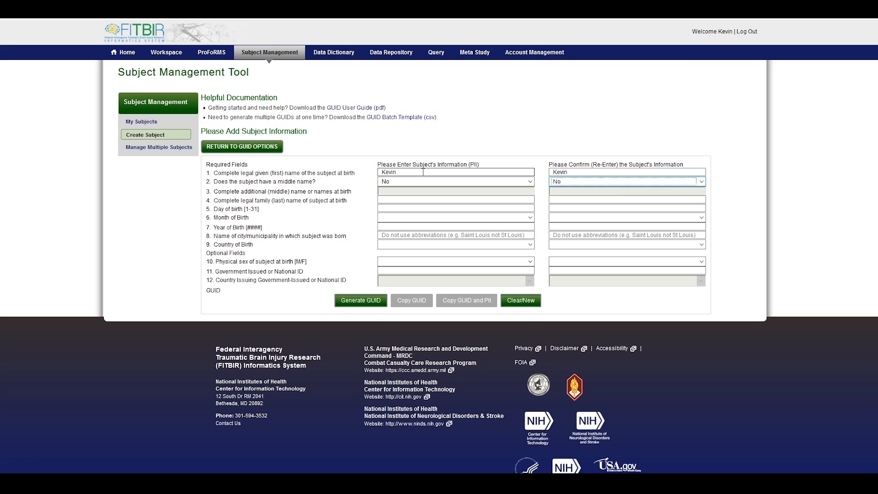
key("Tab")
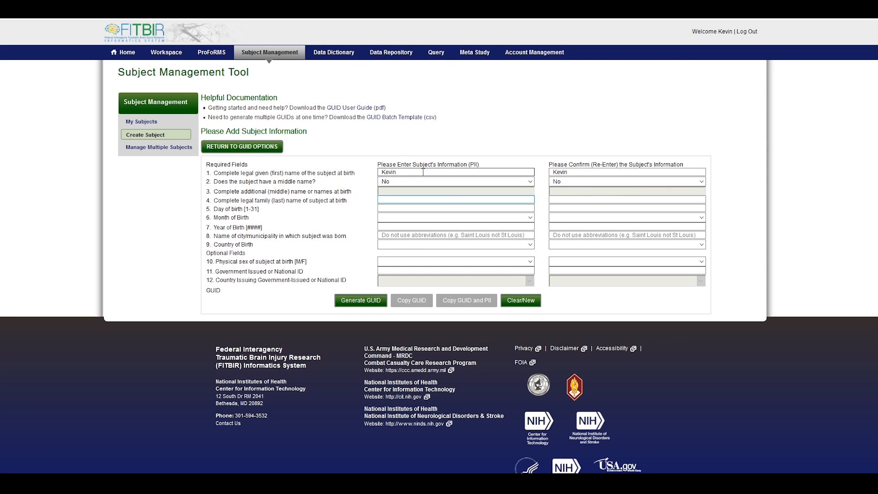
type("Test")
type("Test")
type("1")
key("Tab")
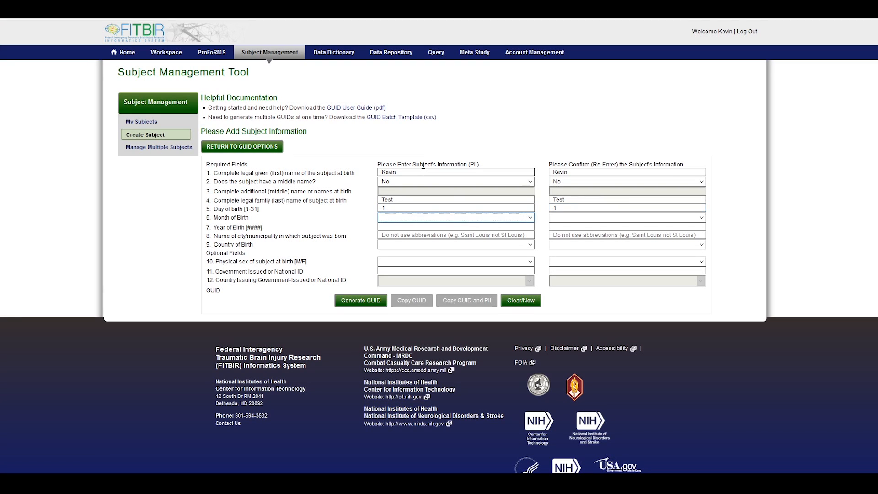
key("a")
key("Tab")
key("a")
key("Tab")
type("1989")
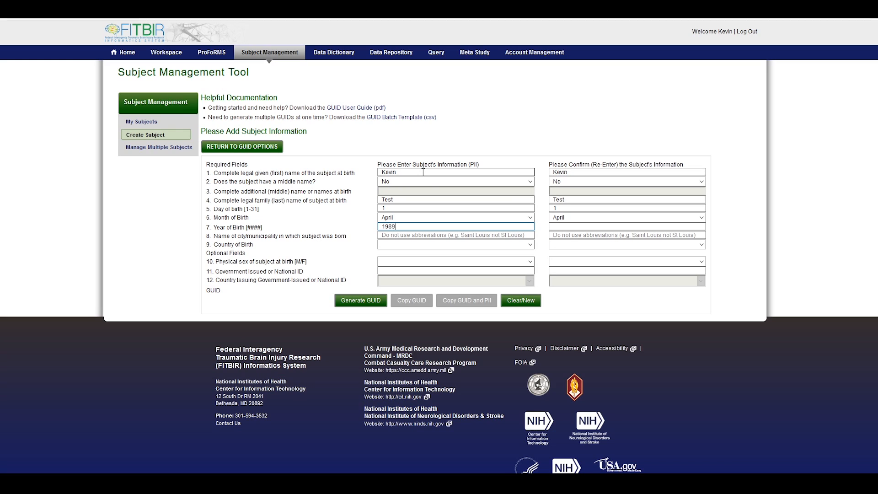
key("Tab")
type("1989")
Enter Silver Spring as birth city and United States as birth country, each confirmed.
key("Tab")
type("Silver Spring")
key("Tab")
type("Silver Spring")
key("Tab")
type("united states")
key("Tab")
type("united states")
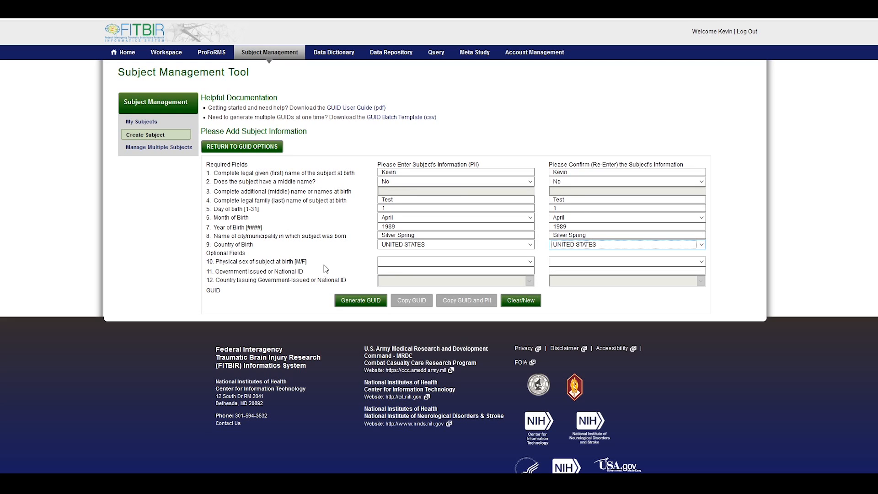
Generate GUID TBIRE612LZMLE, dismiss the success message, and view it in My Subjects.
left_click(361, 300)
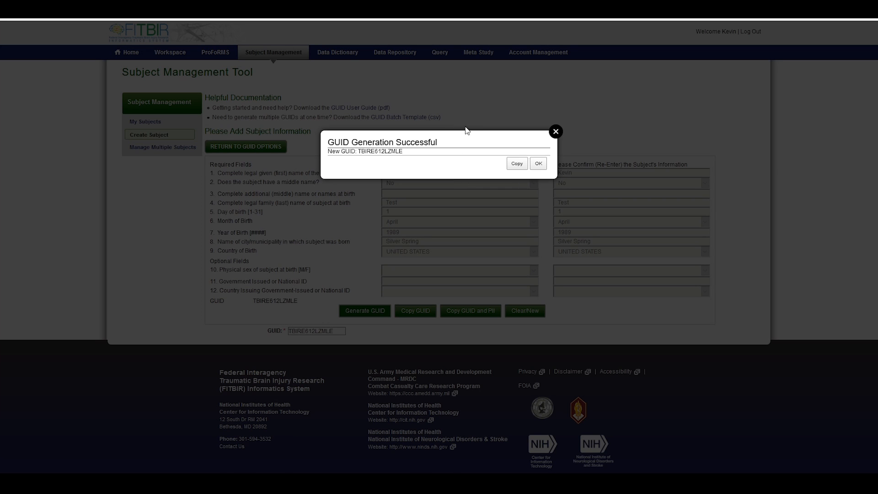
left_click(540, 164)
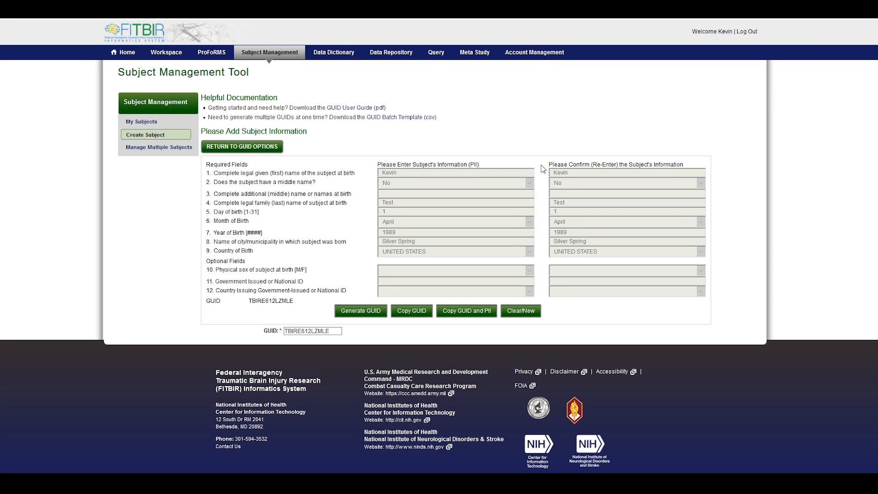
left_click(151, 126)
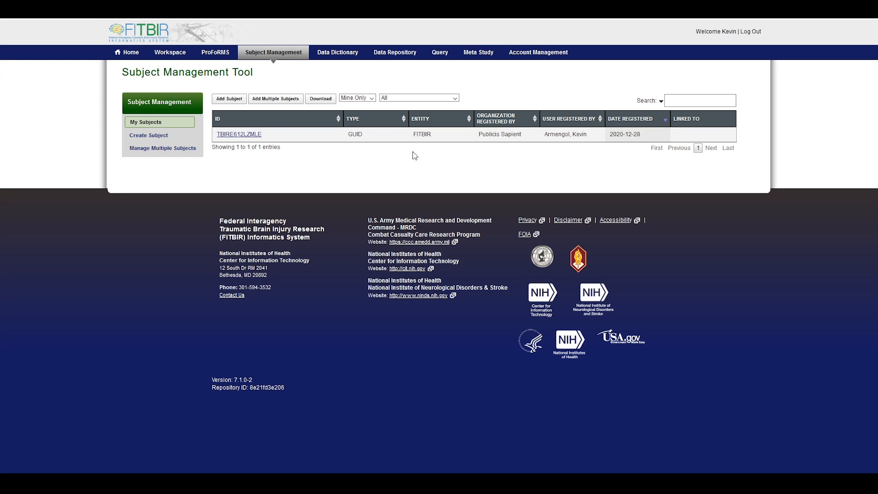
left_click(253, 135)
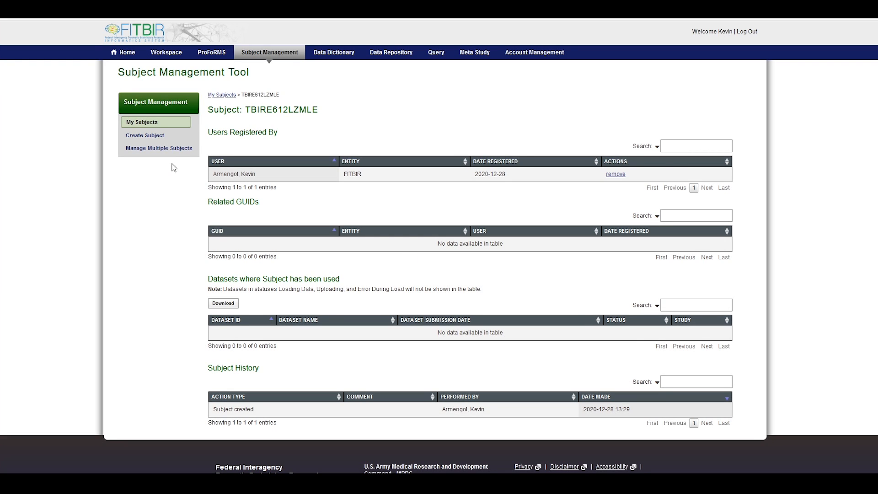
left_click(150, 151)
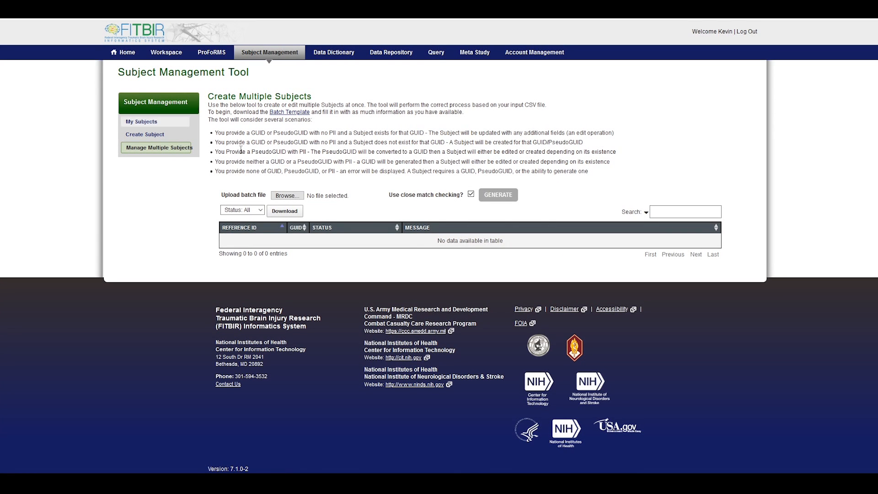
left_click(178, 122)
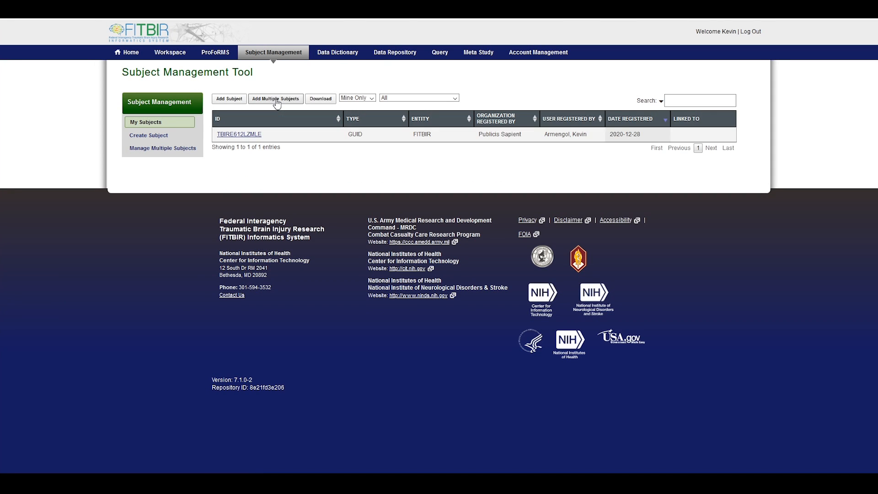
On Add Multiple Subjects, attach GUID_BATCH_guid.csv from the SUBJECT_MANAGEMENT folder.
left_click(277, 100)
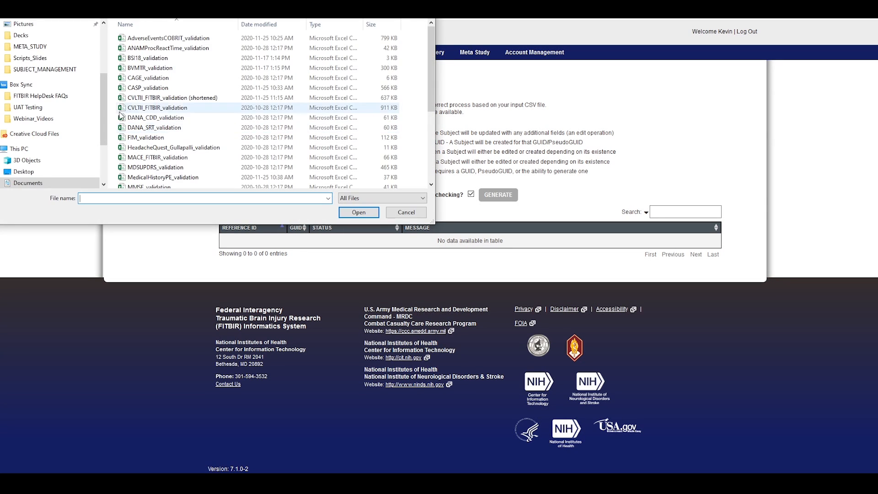
scroll(58, 97, "down", 2)
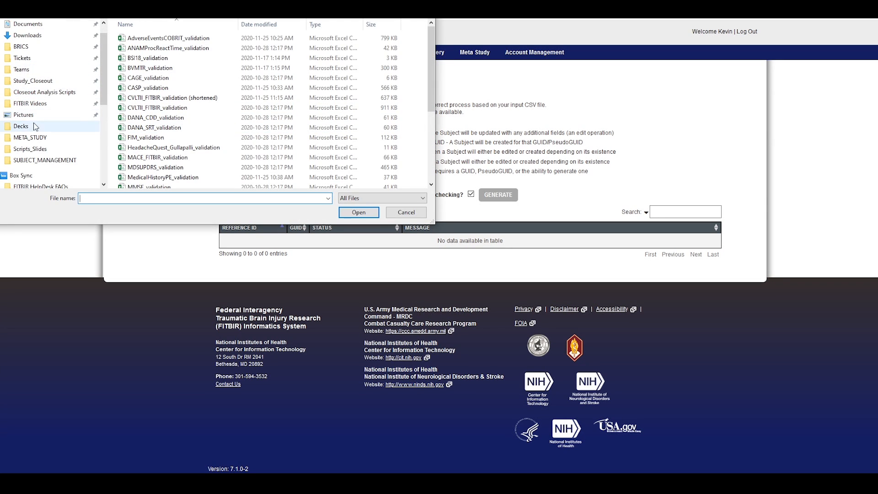
left_click(26, 102)
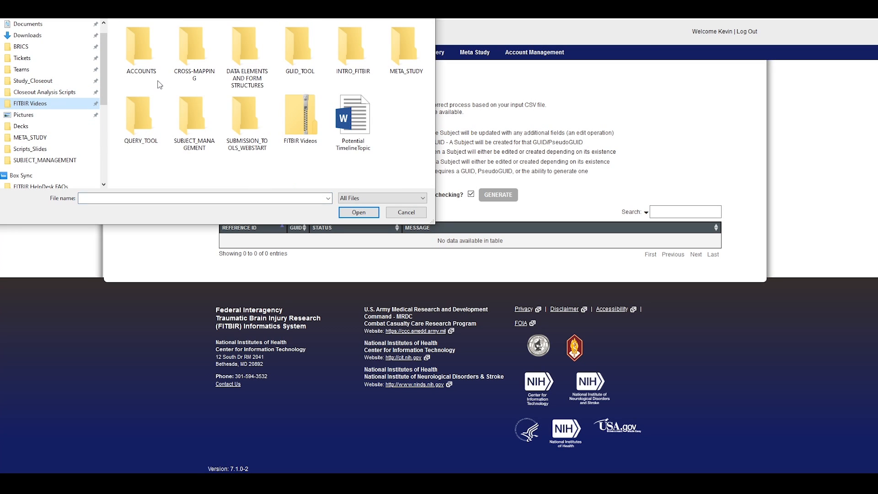
left_click(195, 114)
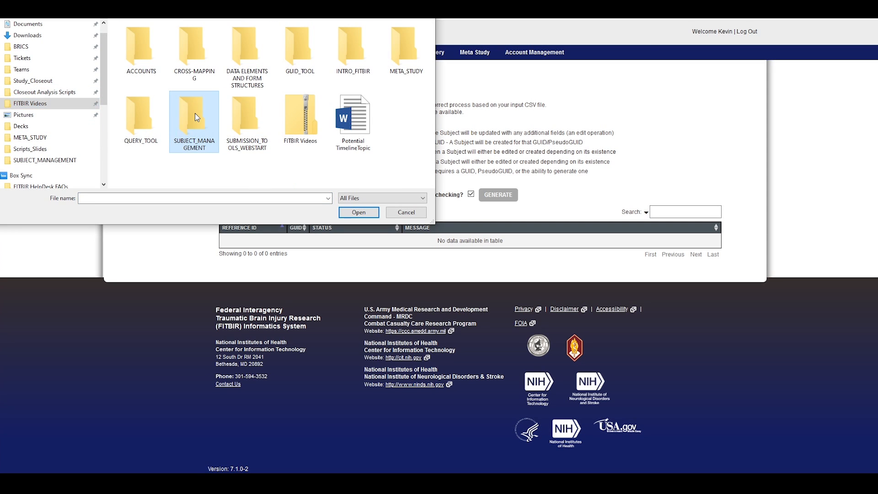
double_click(195, 114)
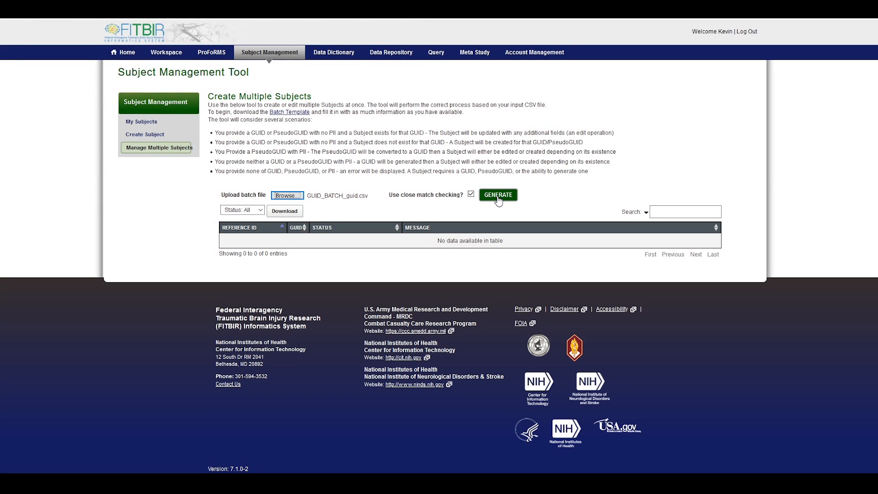
Generate subjects from the batch file and check the results' status filter.
left_click(498, 200)
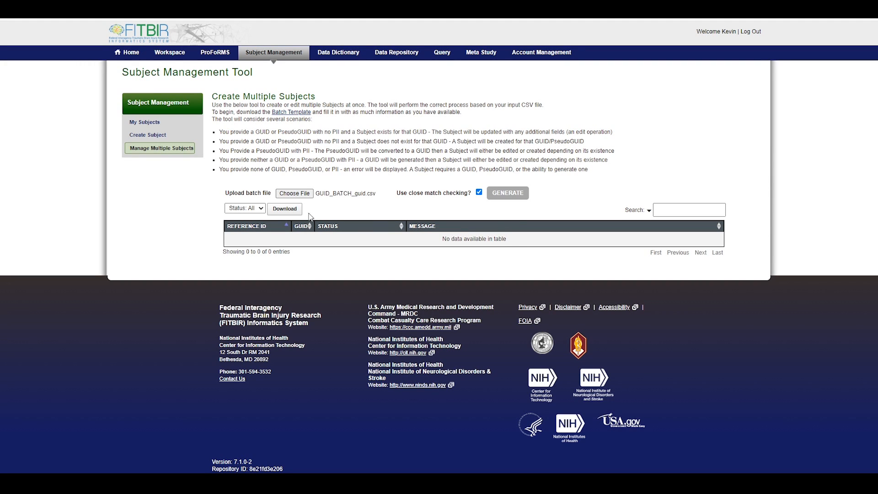
left_click(256, 209)
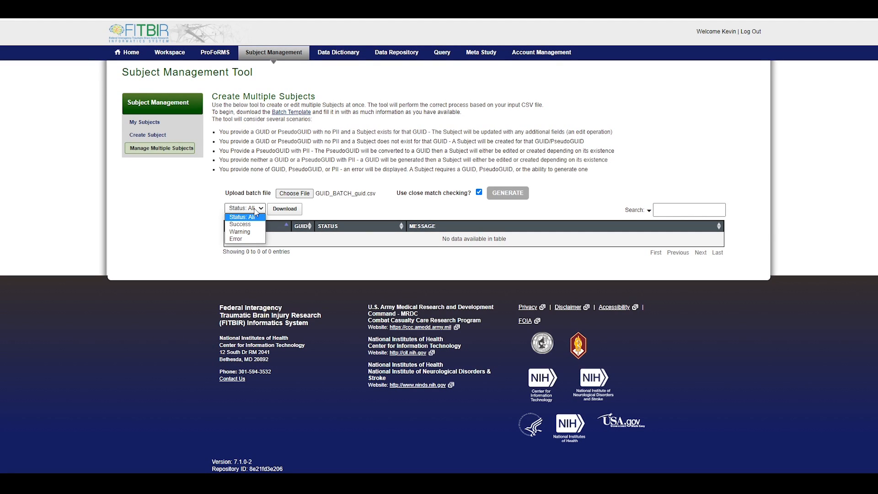
left_click(148, 128)
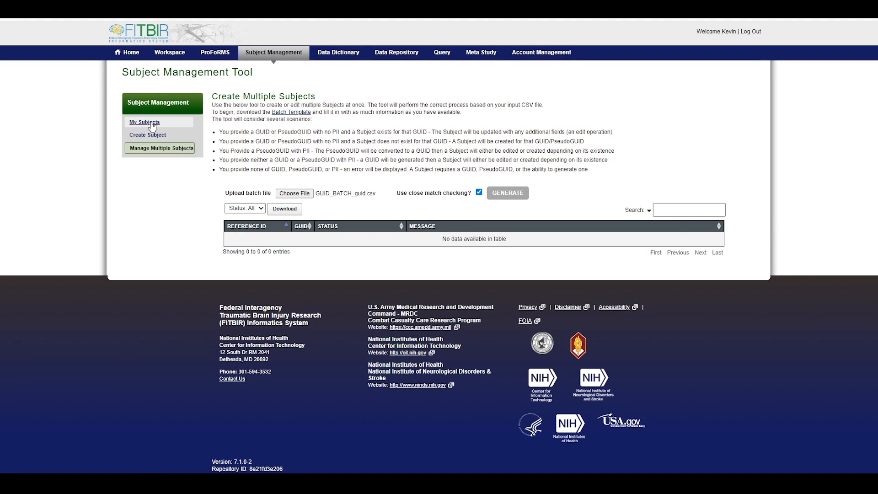
Download the My Subjects GUID list as CSV and open Guid_List_2060 in Excel.
left_click(152, 127)
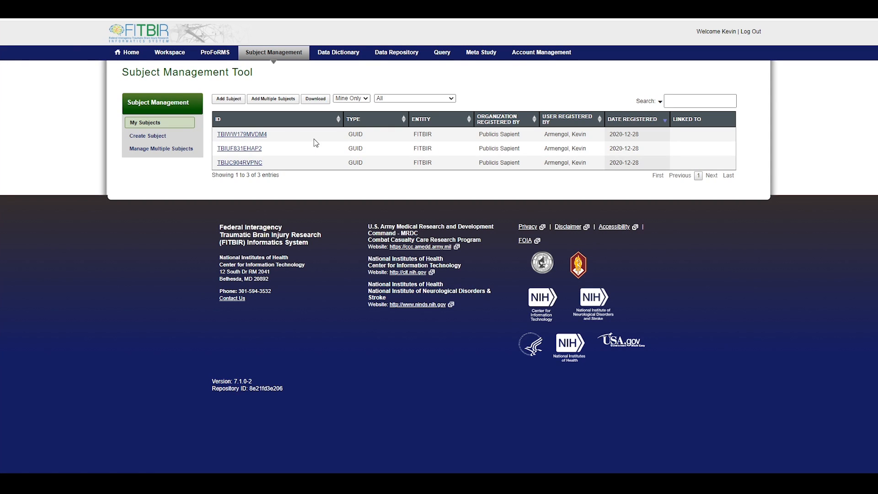
left_click(314, 100)
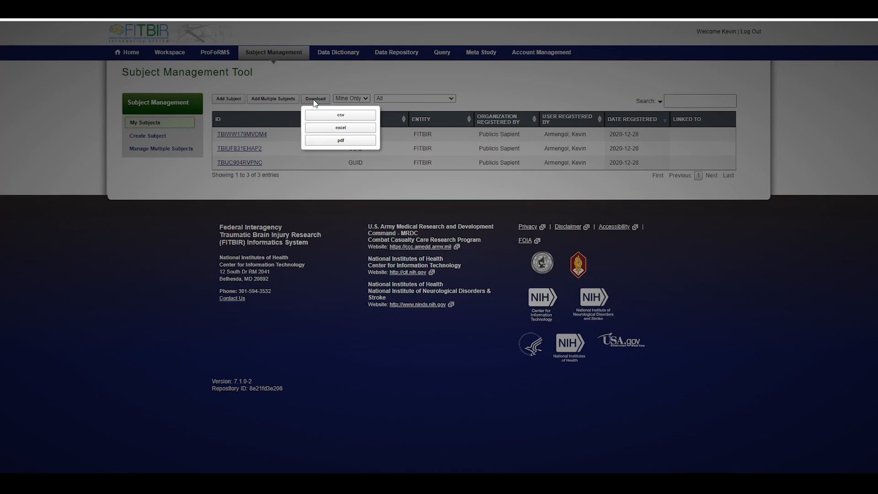
left_click(339, 142)
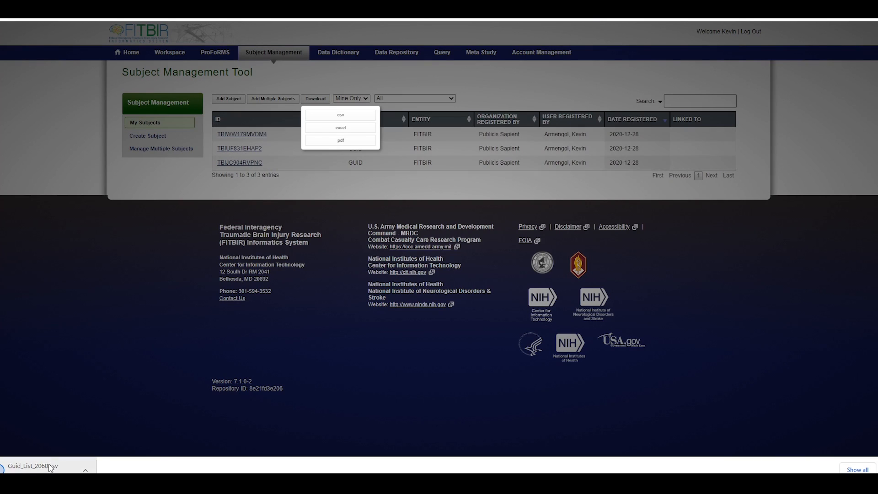
left_click(48, 464)
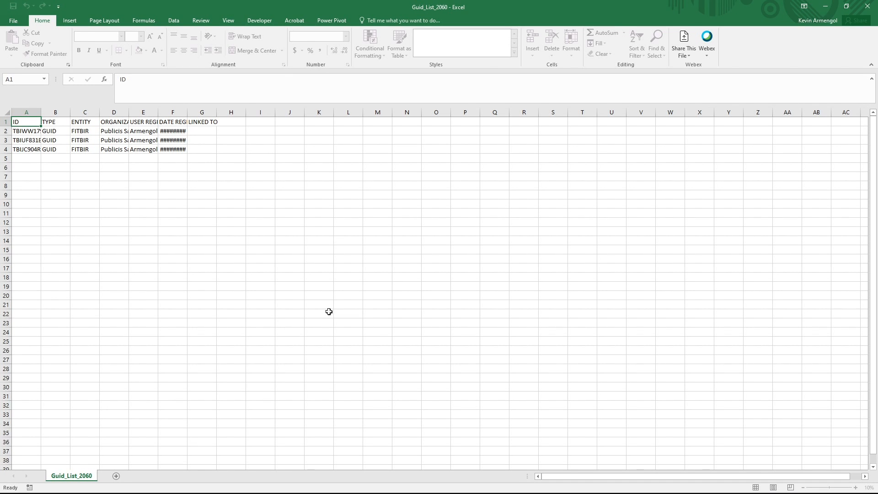
Widen columns E (USER REGISTERED BY) and A (ID) so full entries are readable.
left_click_drag(158, 114, 198, 113)
left_click_drag(41, 114, 83, 114)
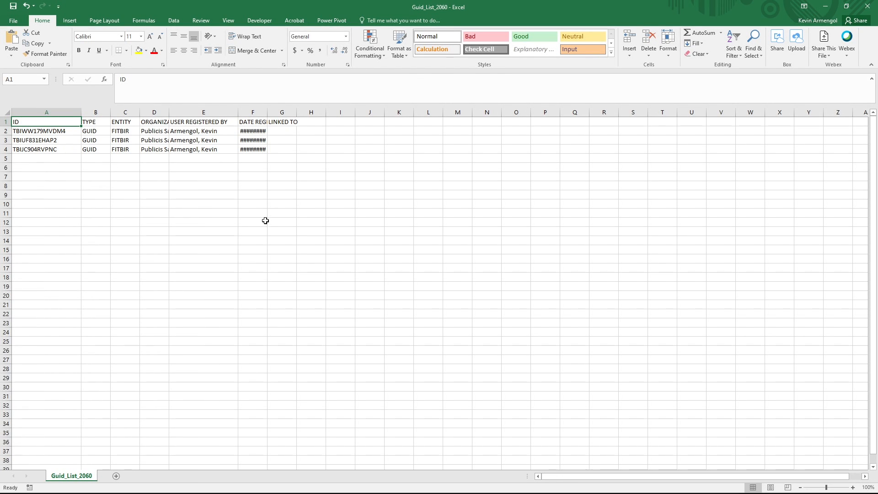